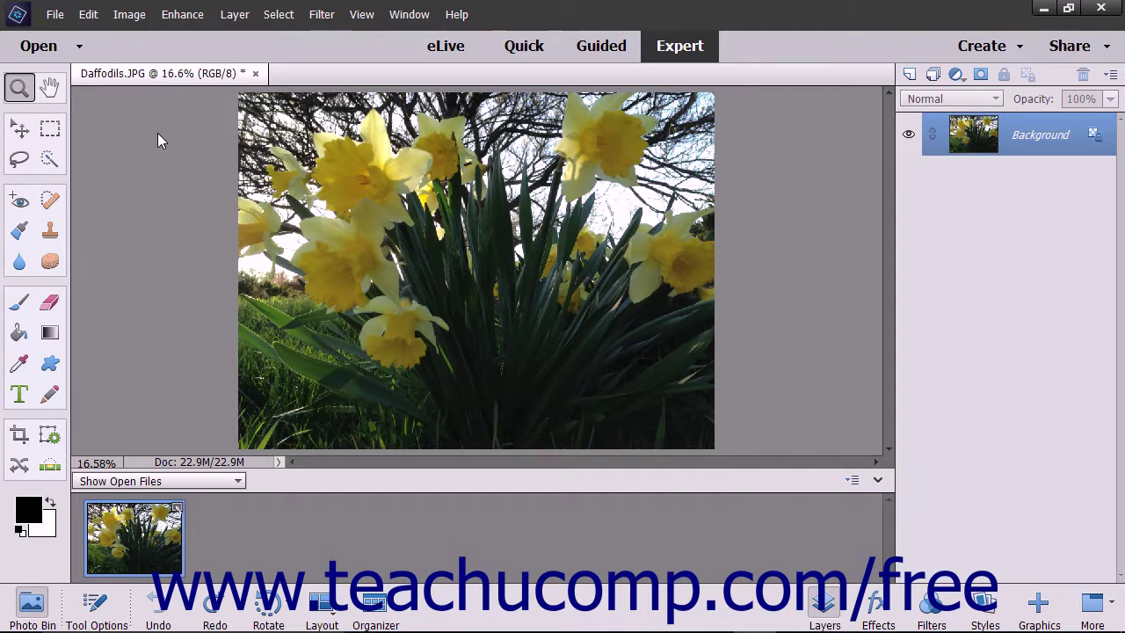
Step: Restore the application window to its smaller size and maximize it again
click(171, 17)
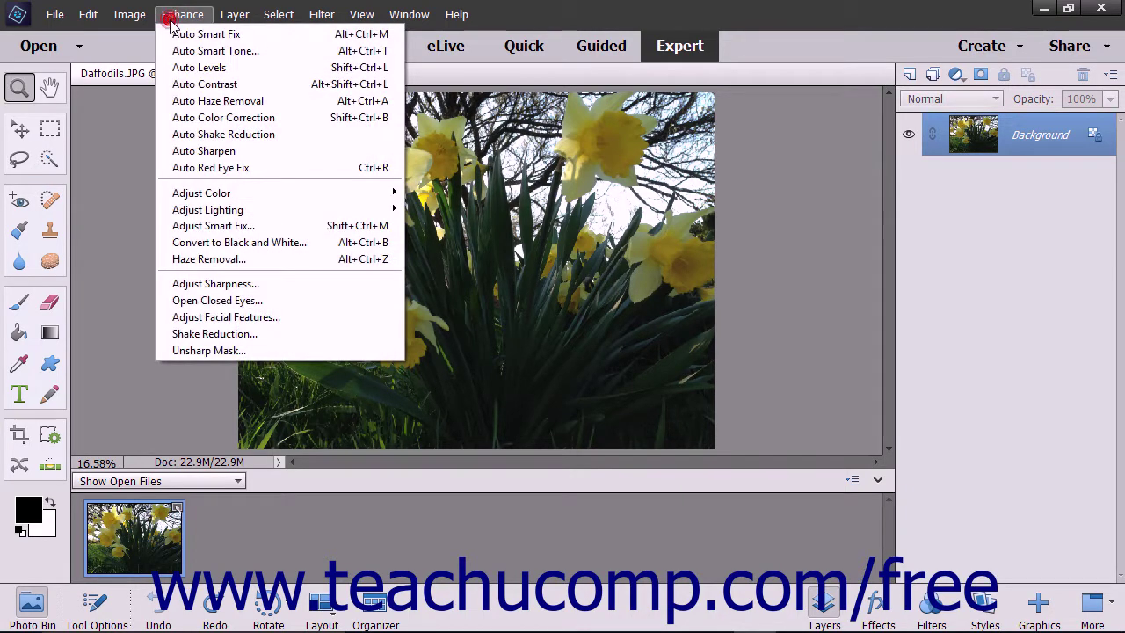
click(170, 18)
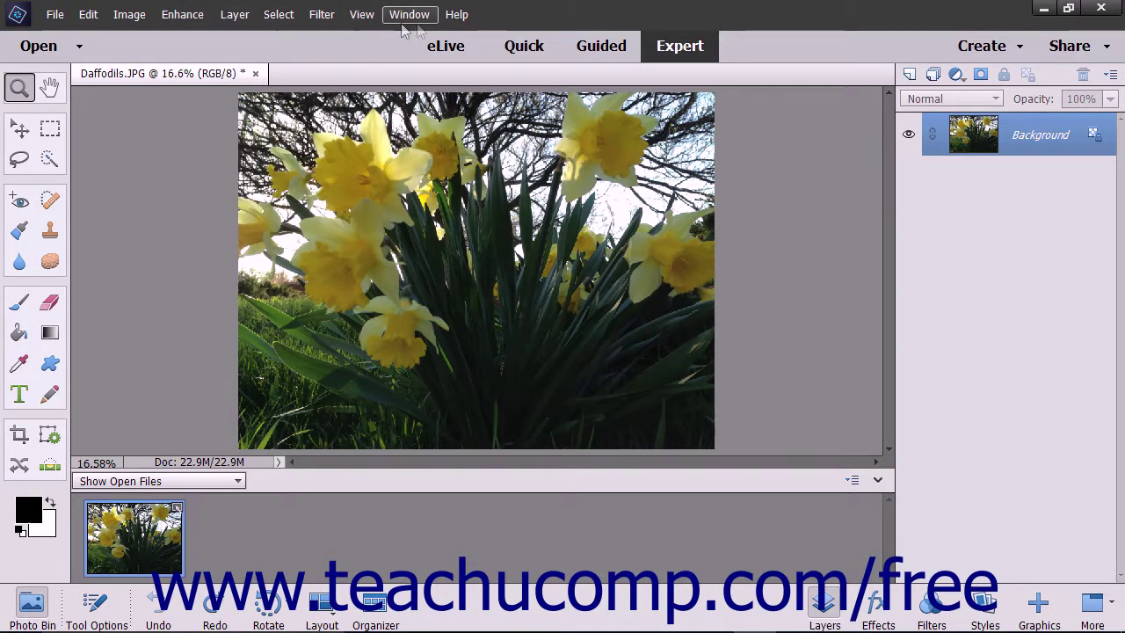
click(1070, 10)
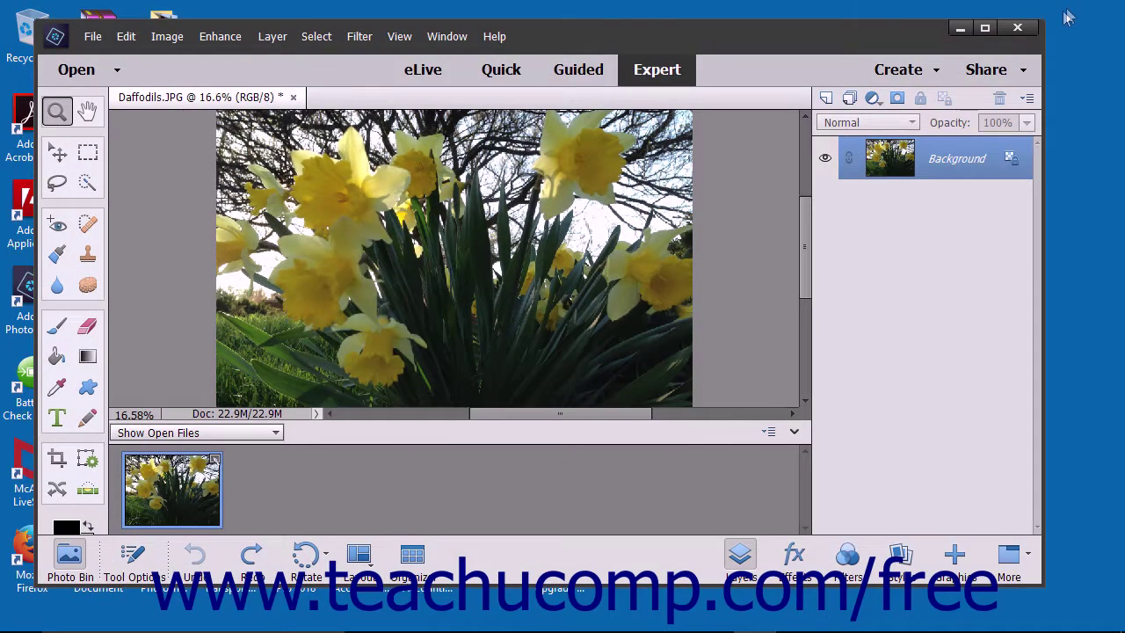
click(993, 27)
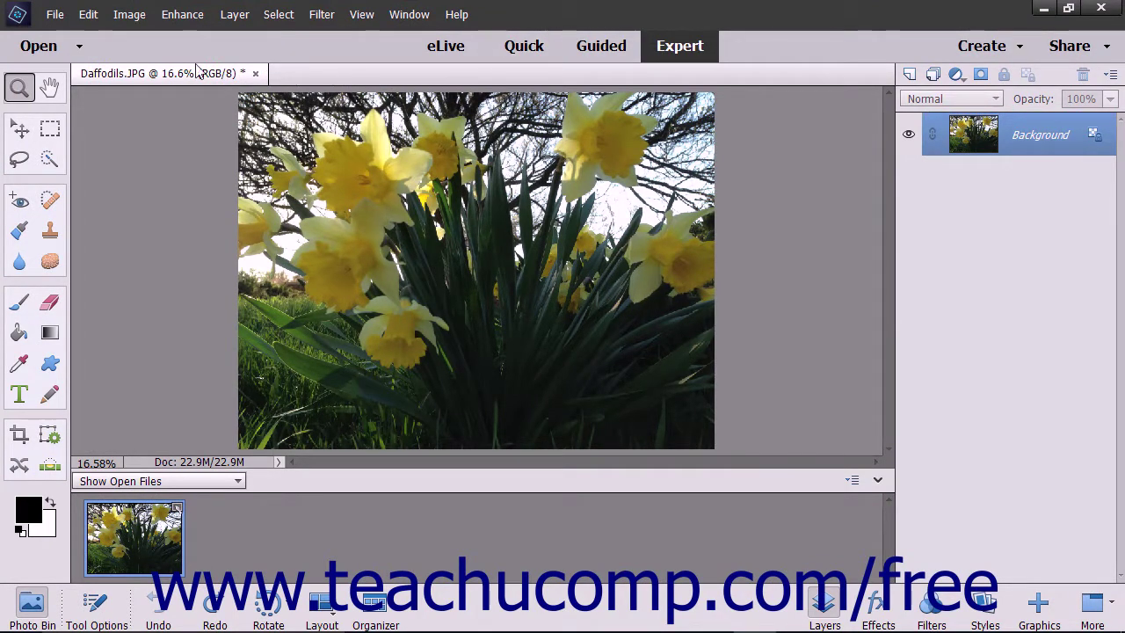
click(17, 15)
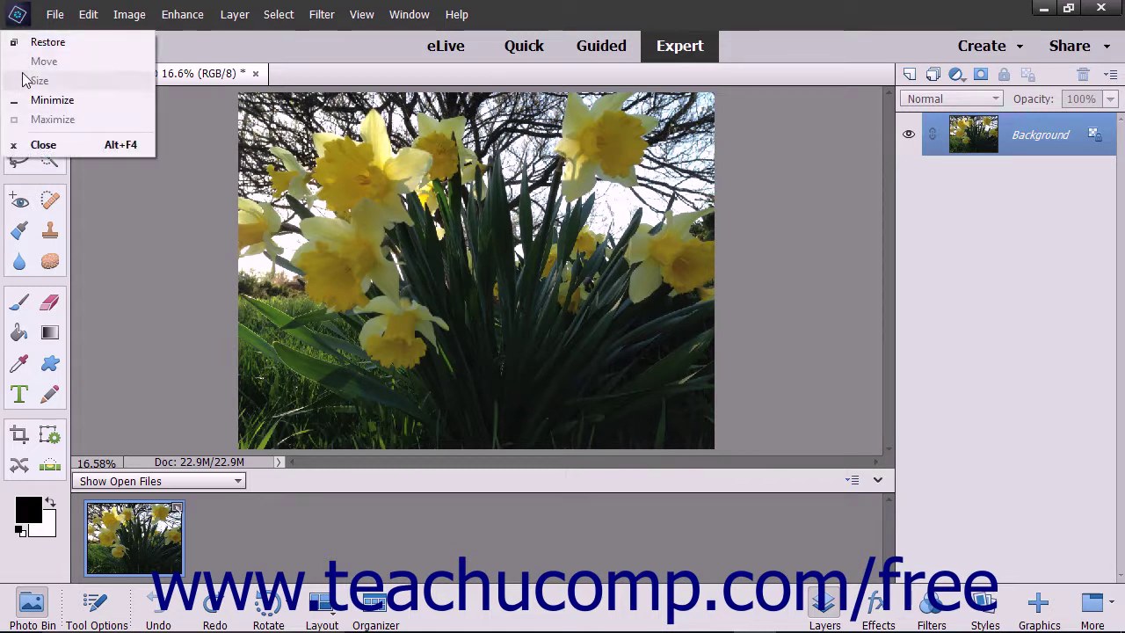
click(18, 20)
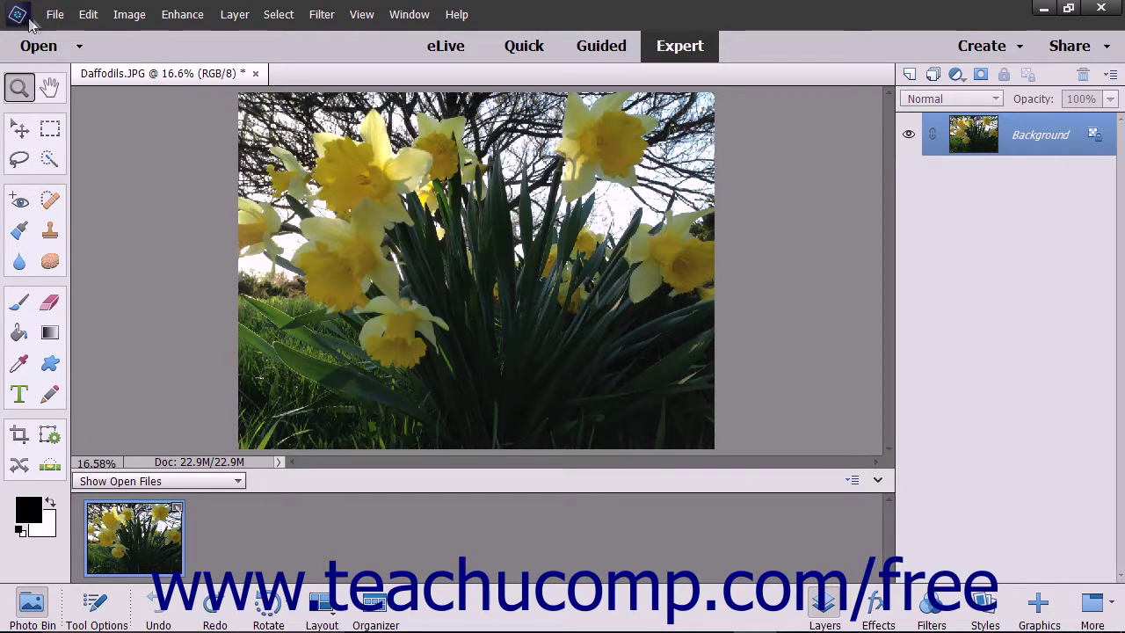
Step: Open the image IMG_0427 from the Adobe folder in Pictures and switch back to the Daffodils.JPG image
click(56, 15)
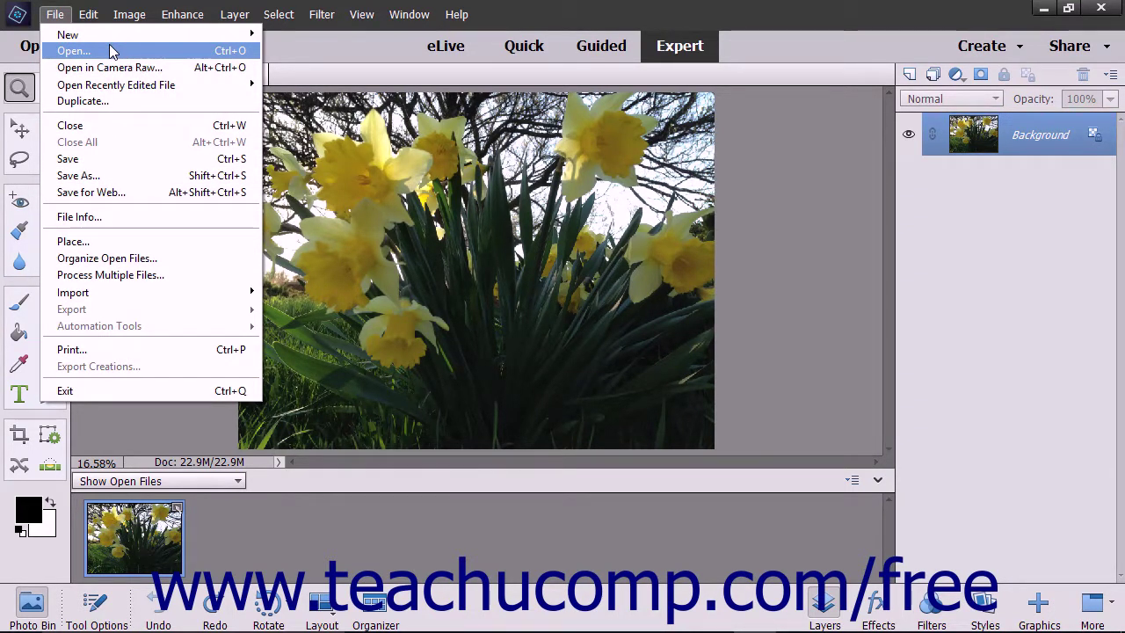
mouse_move(154, 93)
click(113, 56)
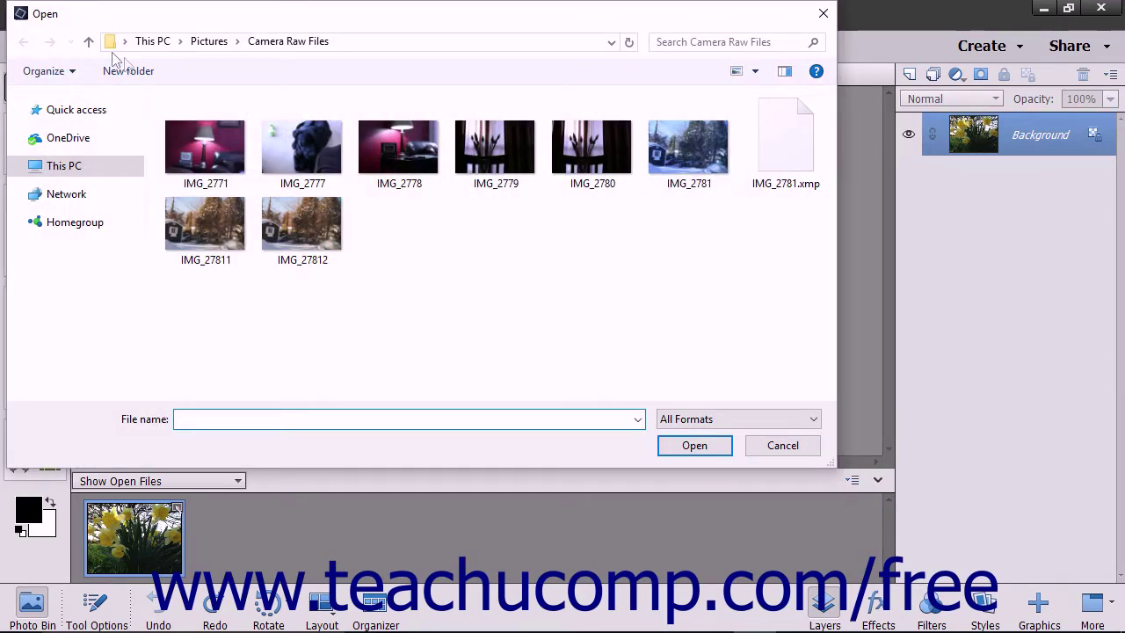
click(209, 42)
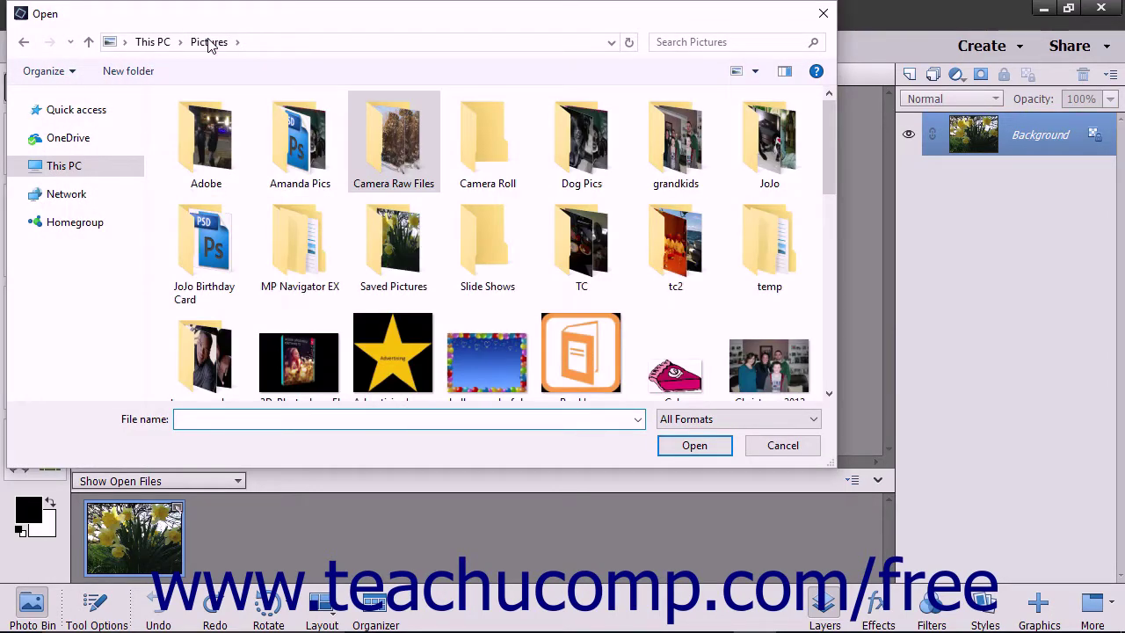
double_click(220, 121)
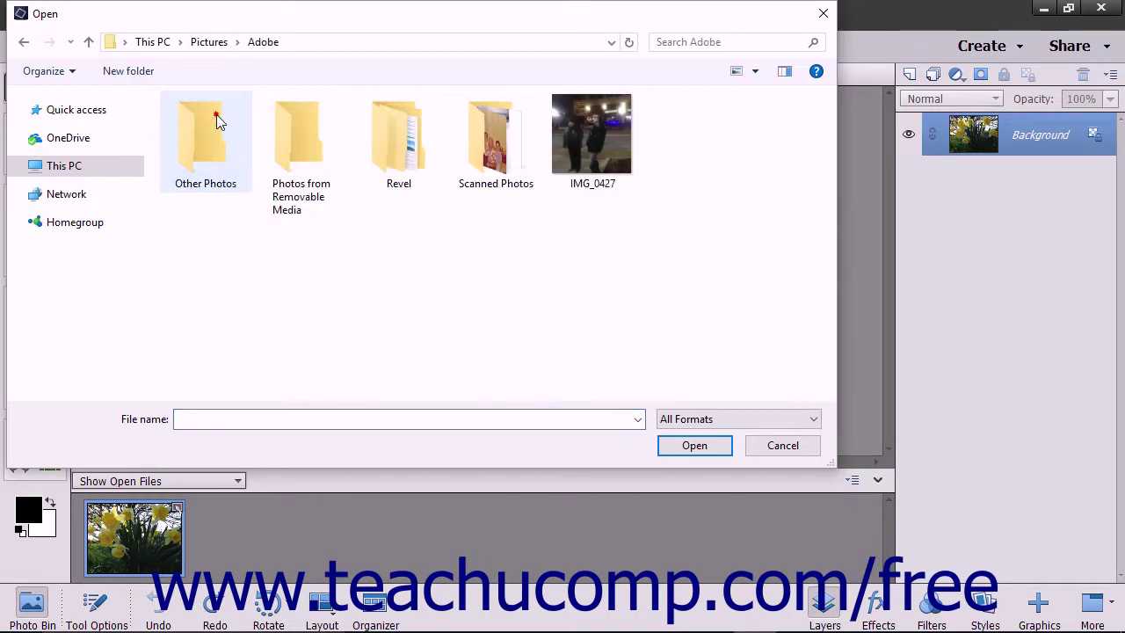
click(589, 154)
double_click(589, 151)
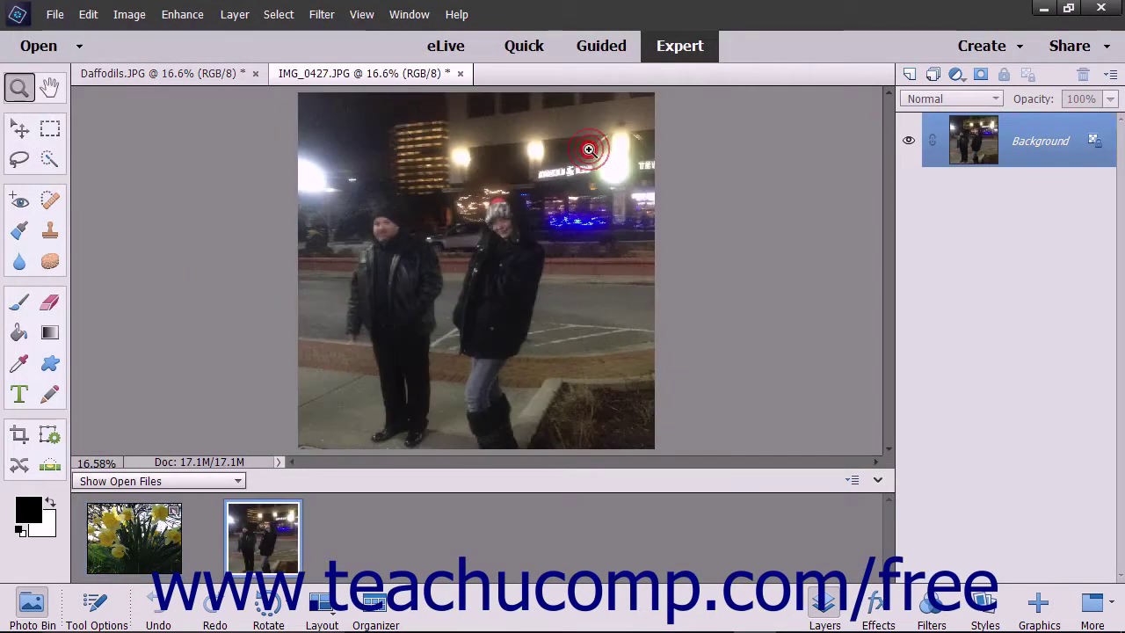
click(202, 79)
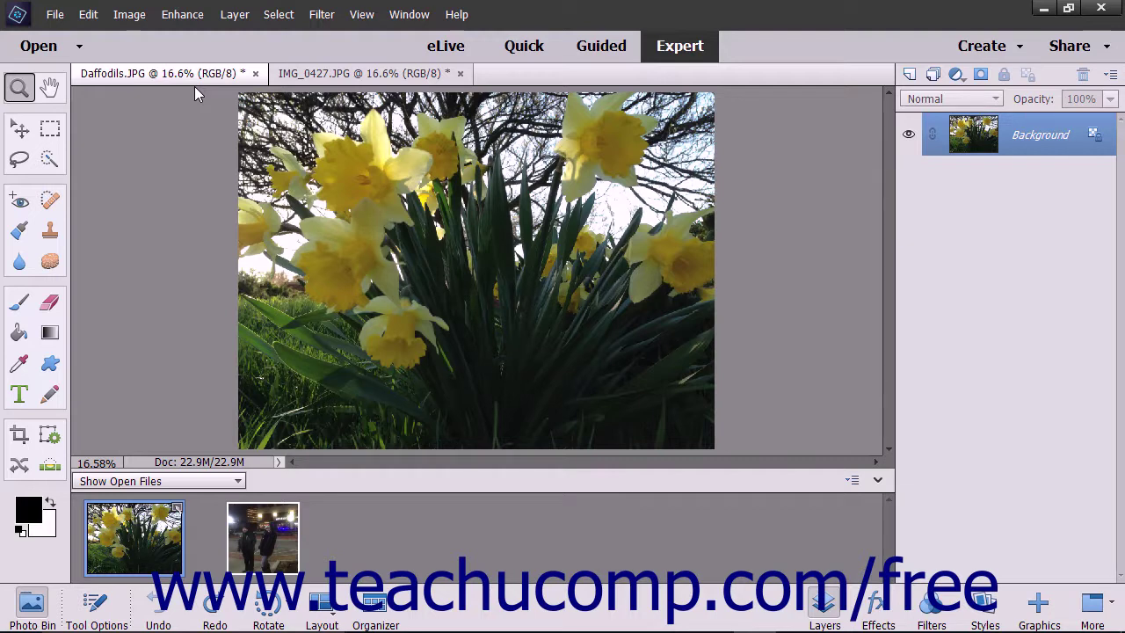
Step: Look through the File commands, the recently opened files, and the available Create and Share options
click(55, 15)
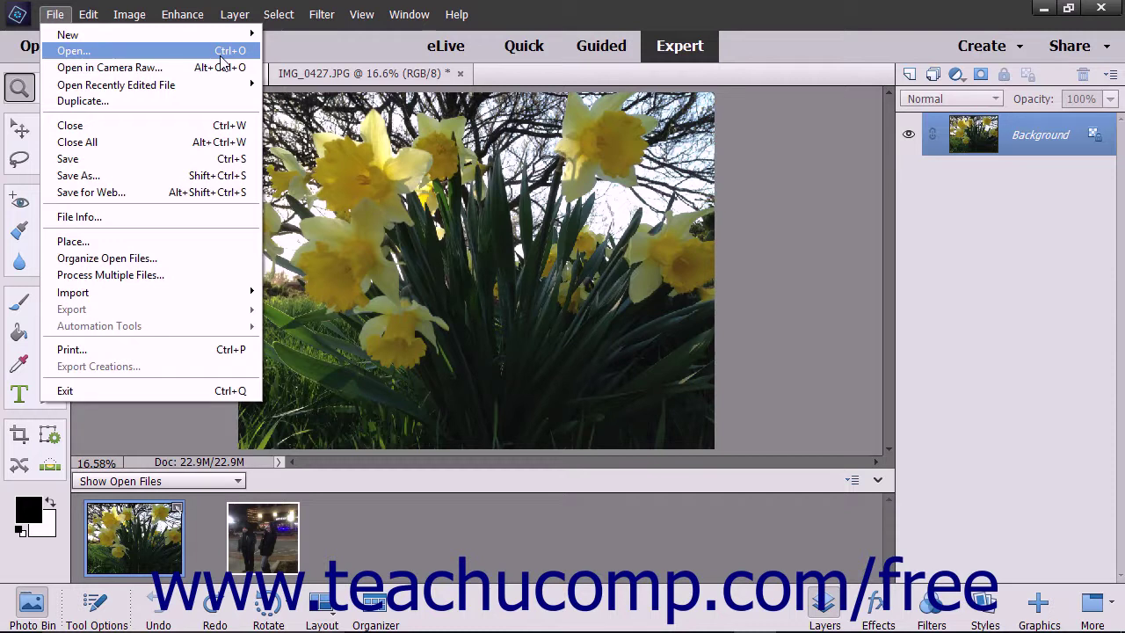
click(64, 20)
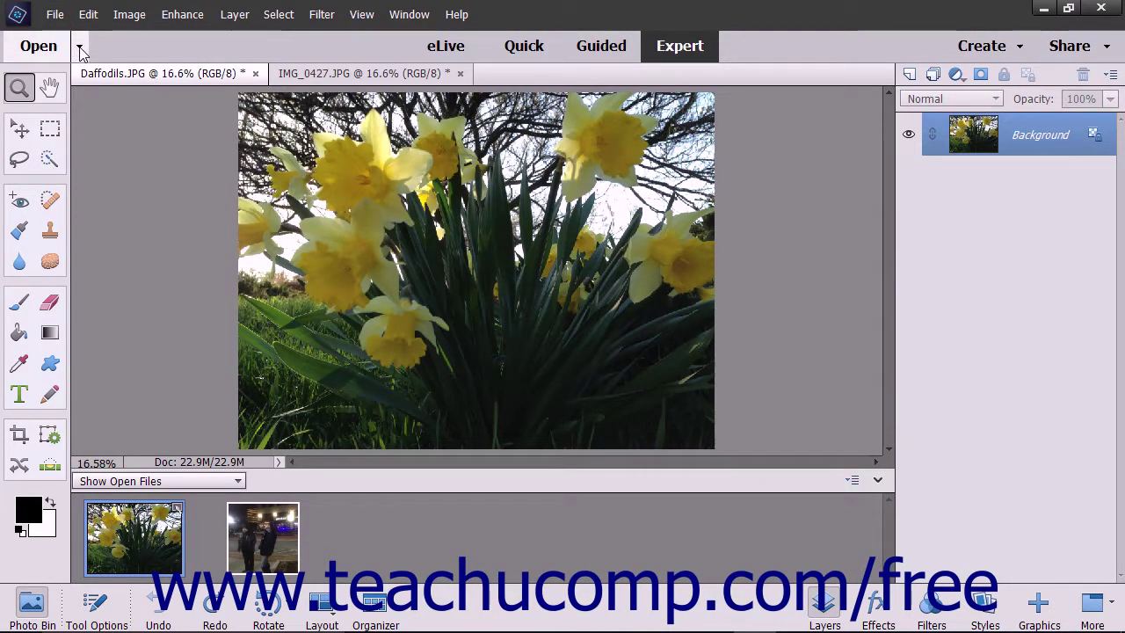
click(79, 48)
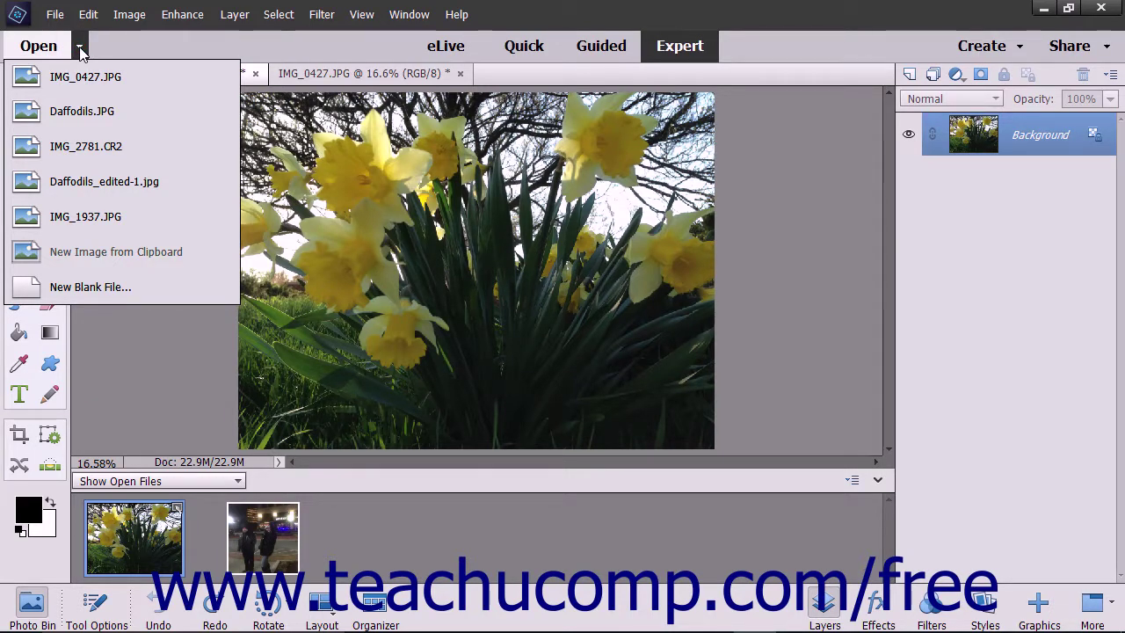
click(78, 49)
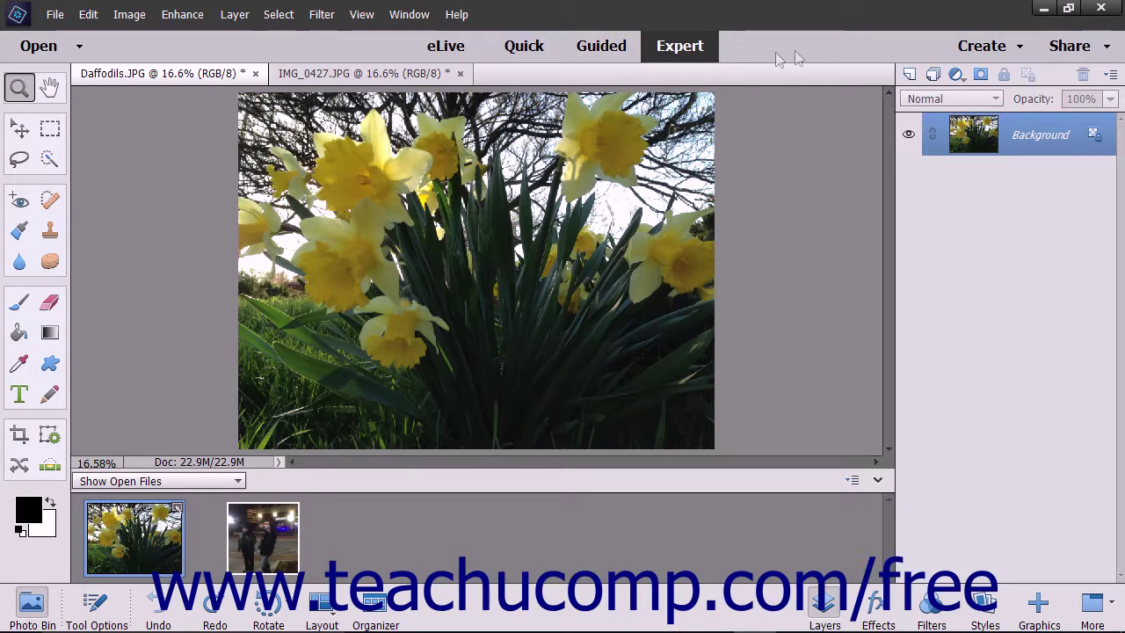
click(982, 50)
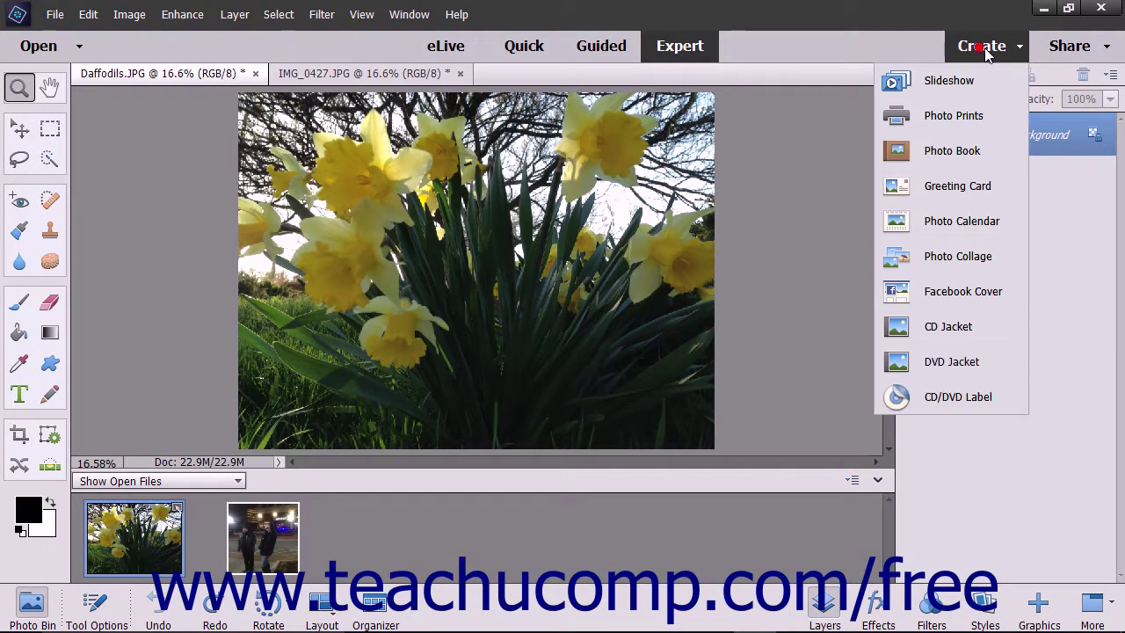
click(1049, 50)
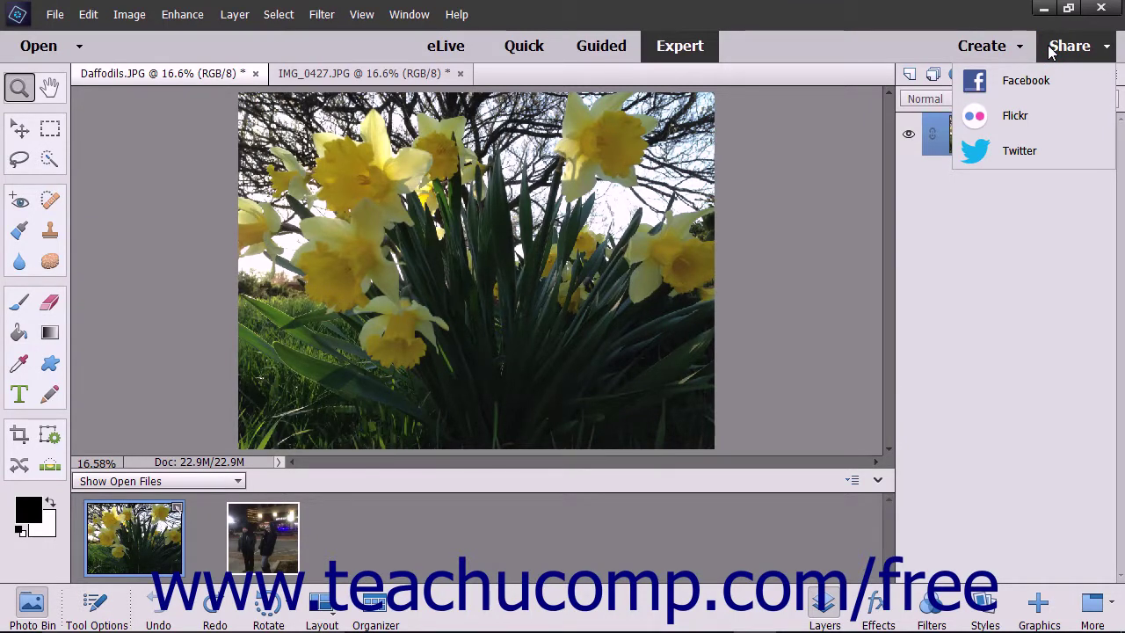
click(1048, 50)
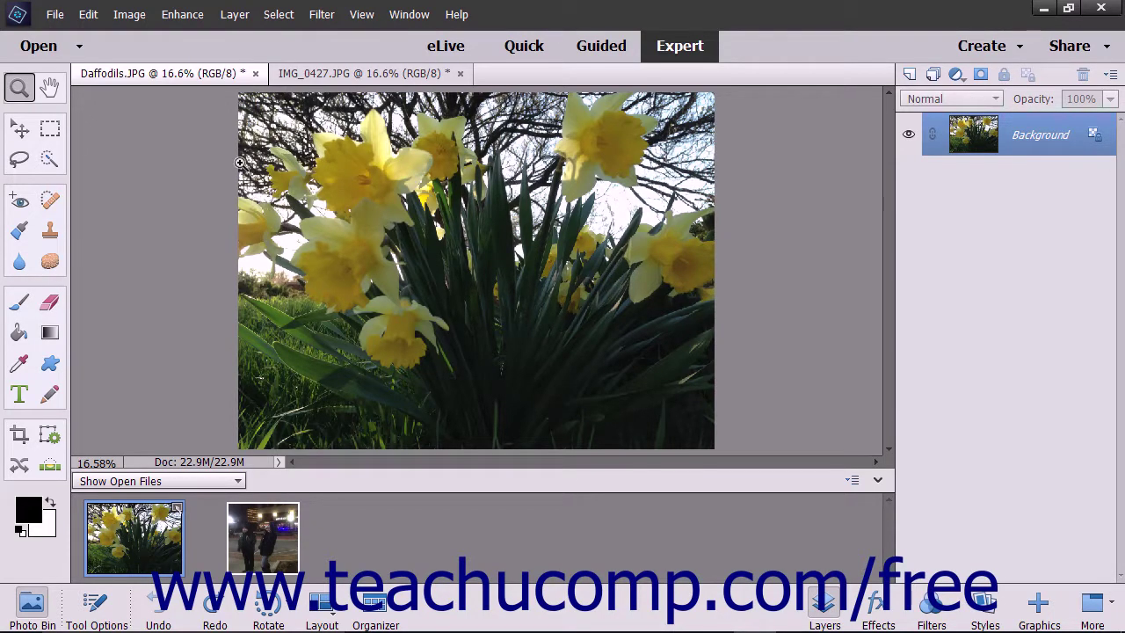
Step: View the open IMG_0427.JPG image and return to Daffodils.JPG
click(318, 77)
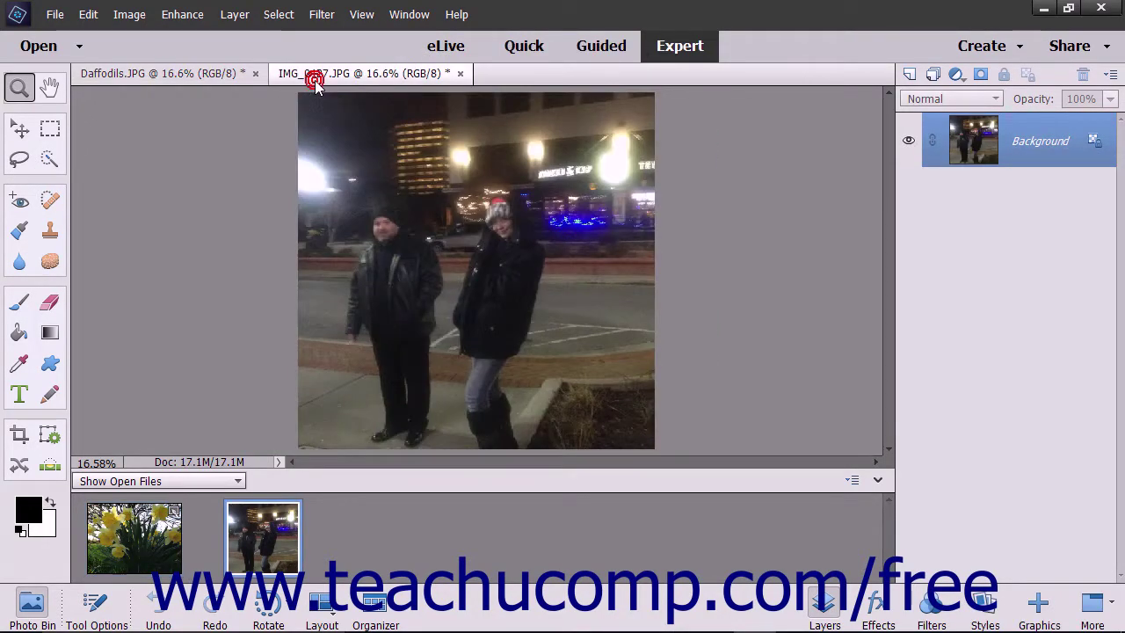
click(223, 76)
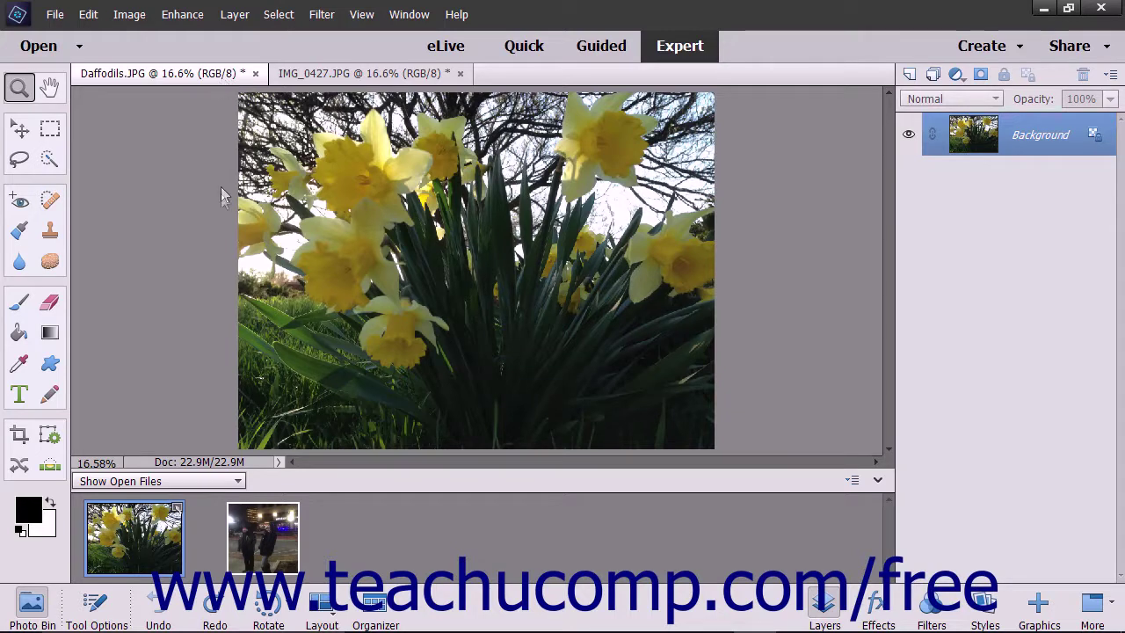
click(199, 463)
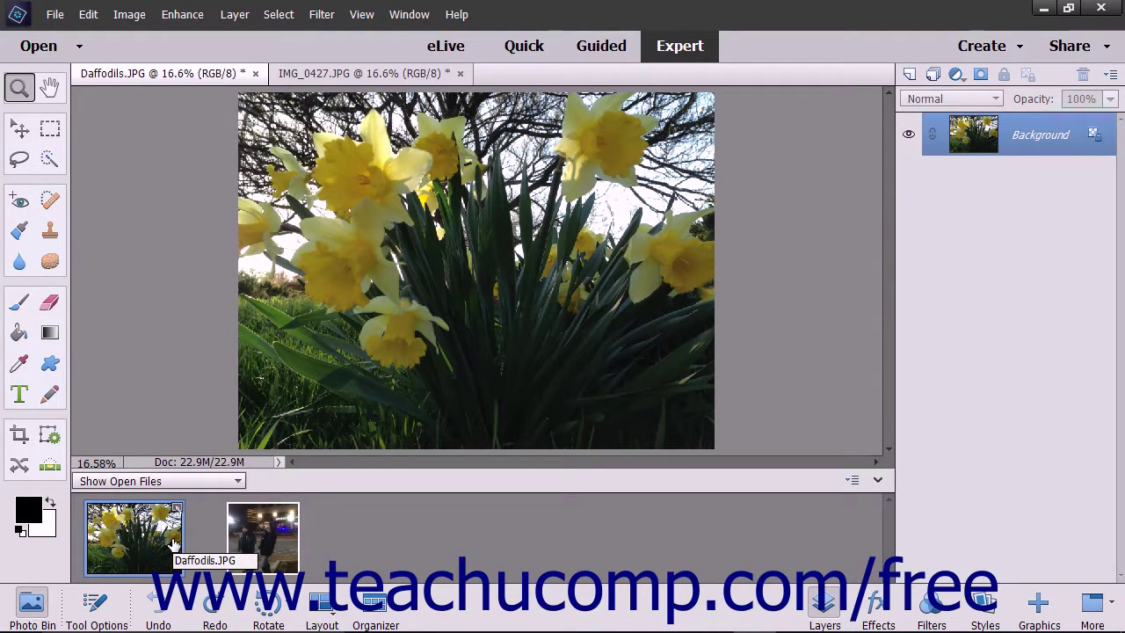
Step: Activate the Lasso tool, bring back the Photo Bin in place of its options, and reselect the Zoom tool
click(25, 166)
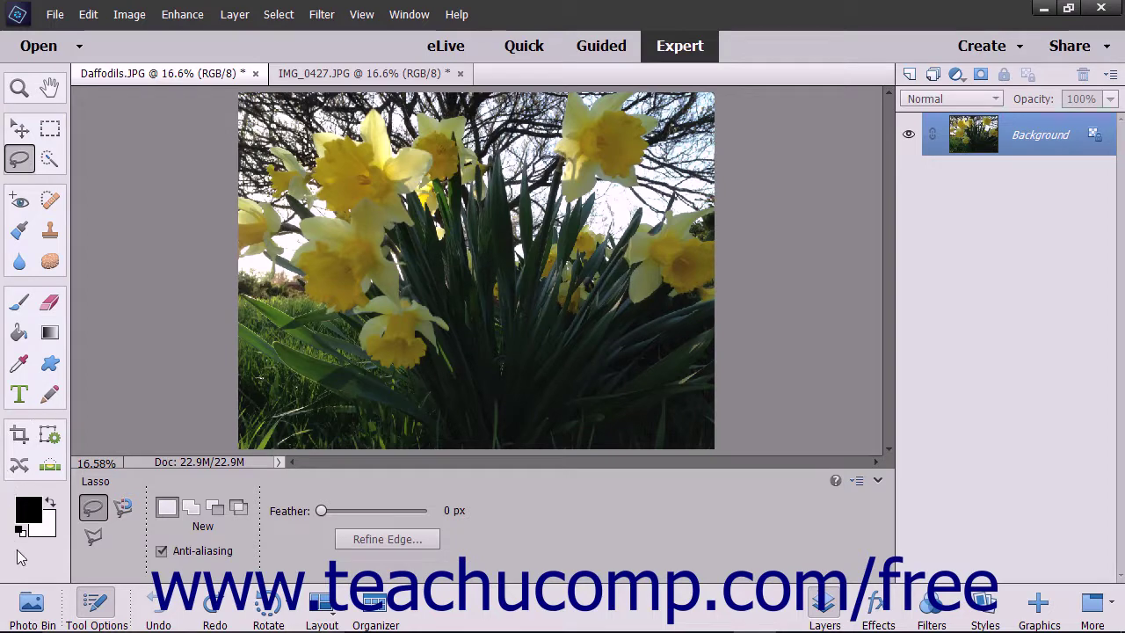
click(33, 604)
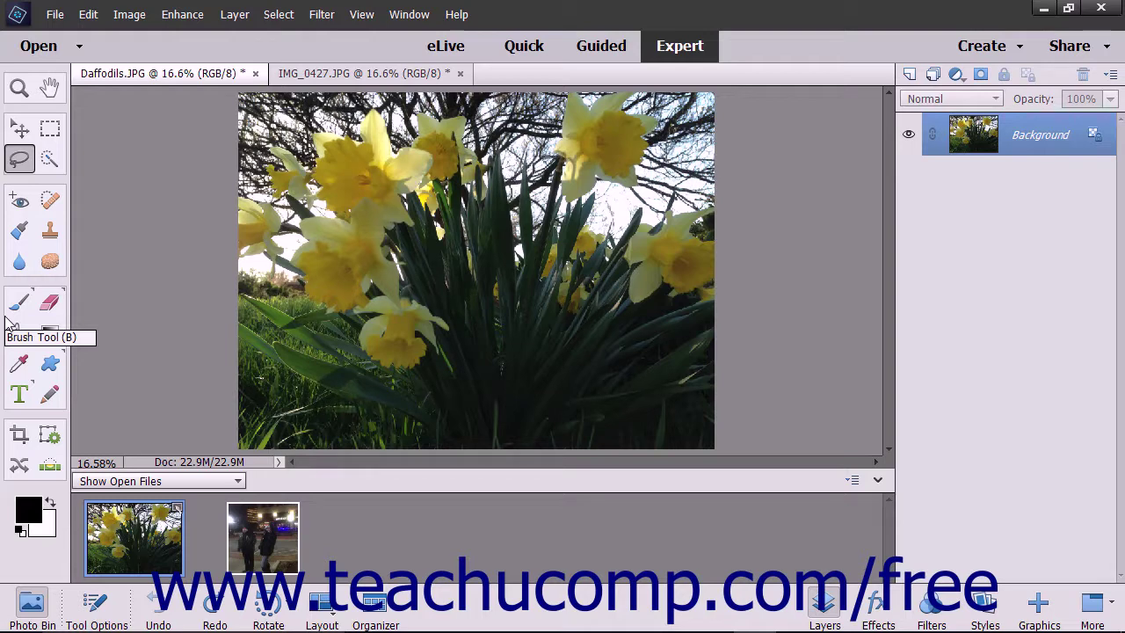
click(19, 88)
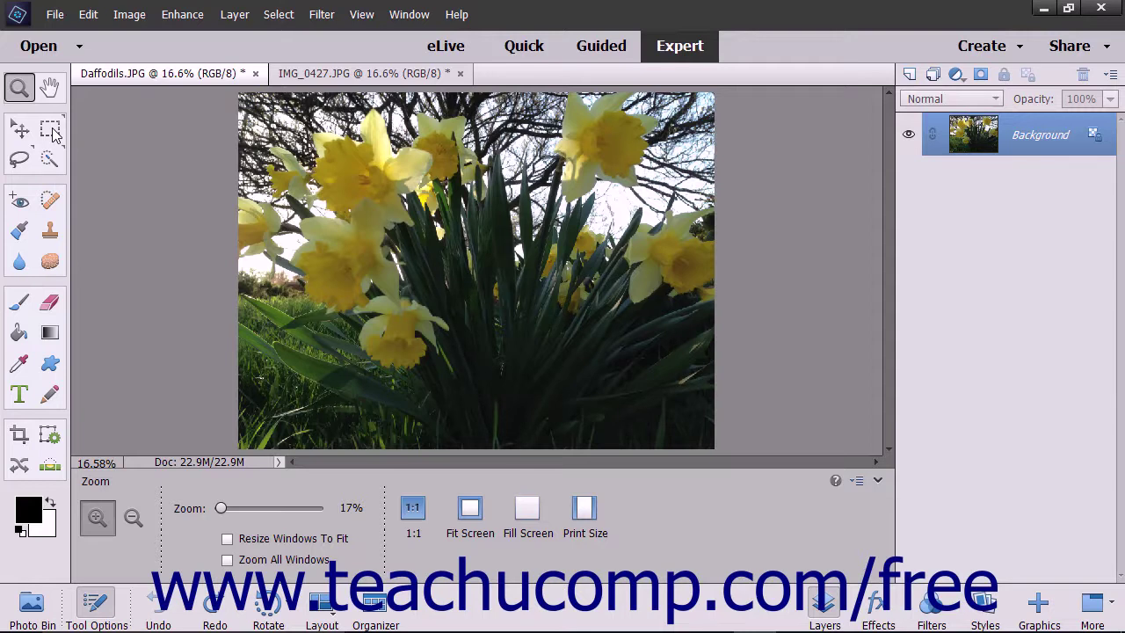
Step: Switch from the Spot Healing Brush to the Healing Brush and back, and return to the Zoom tool
click(50, 201)
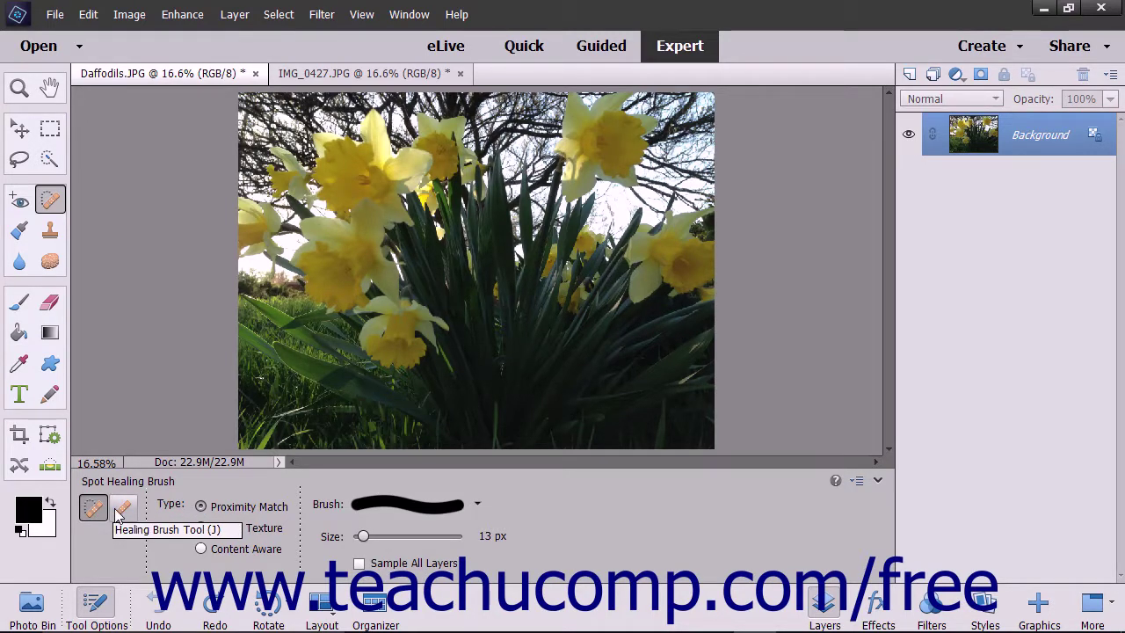
click(122, 510)
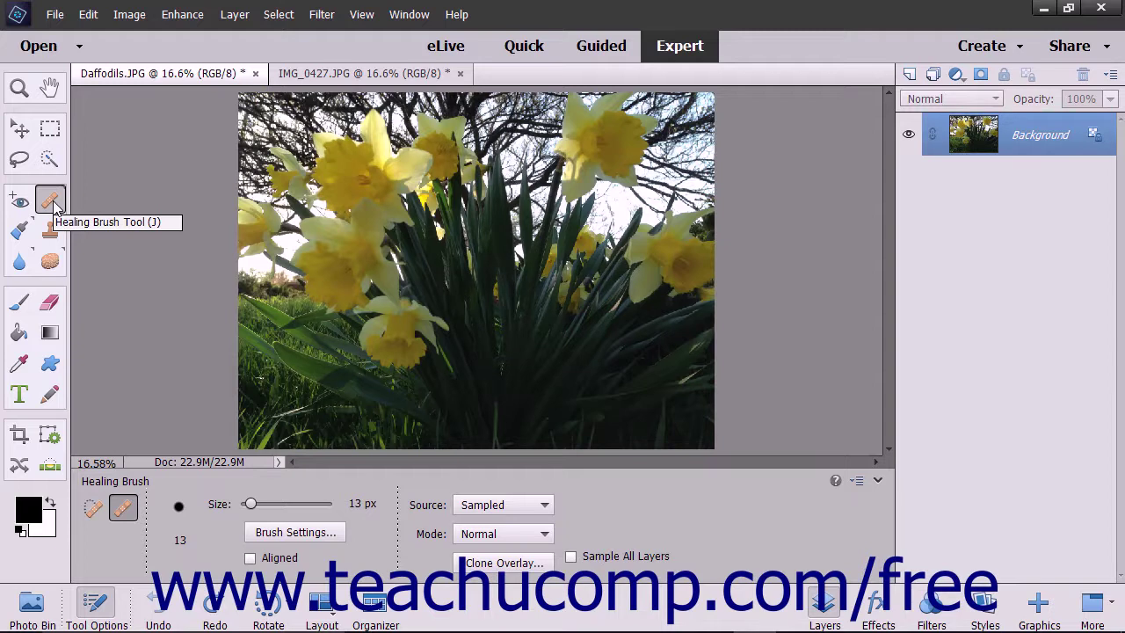
click(93, 508)
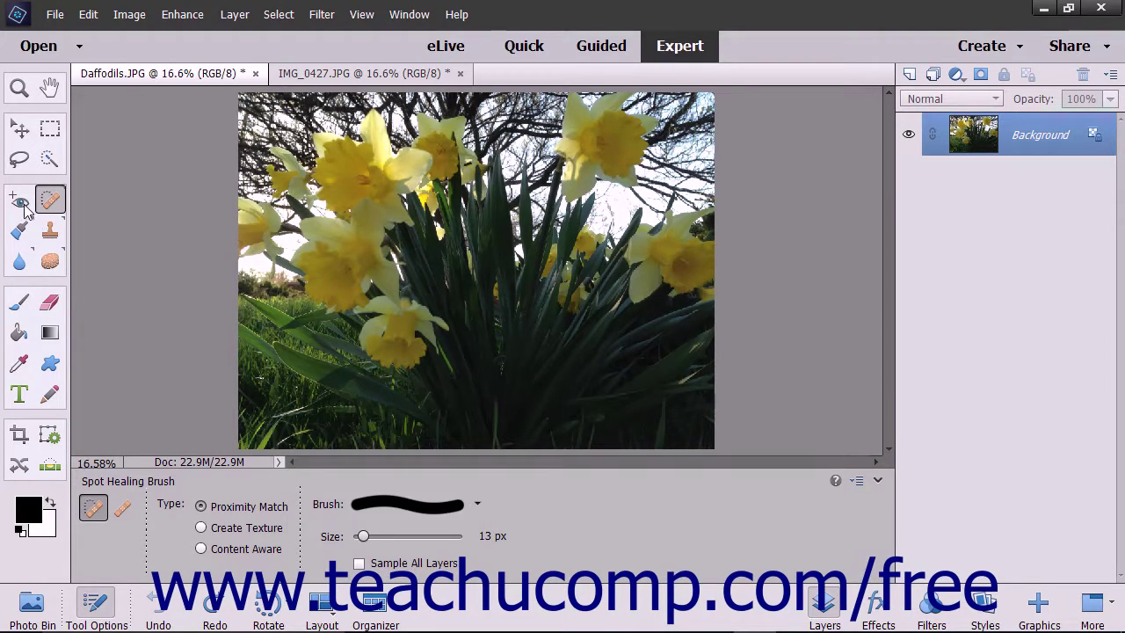
click(20, 88)
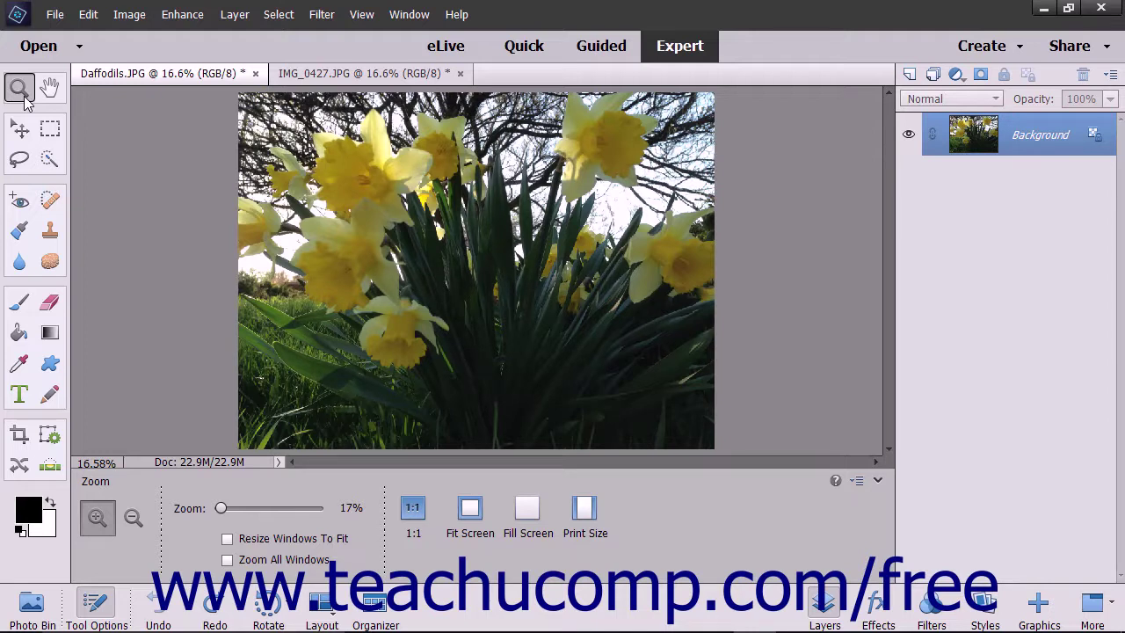
Step: Hide the toolbox from the workspace and show it again
click(409, 14)
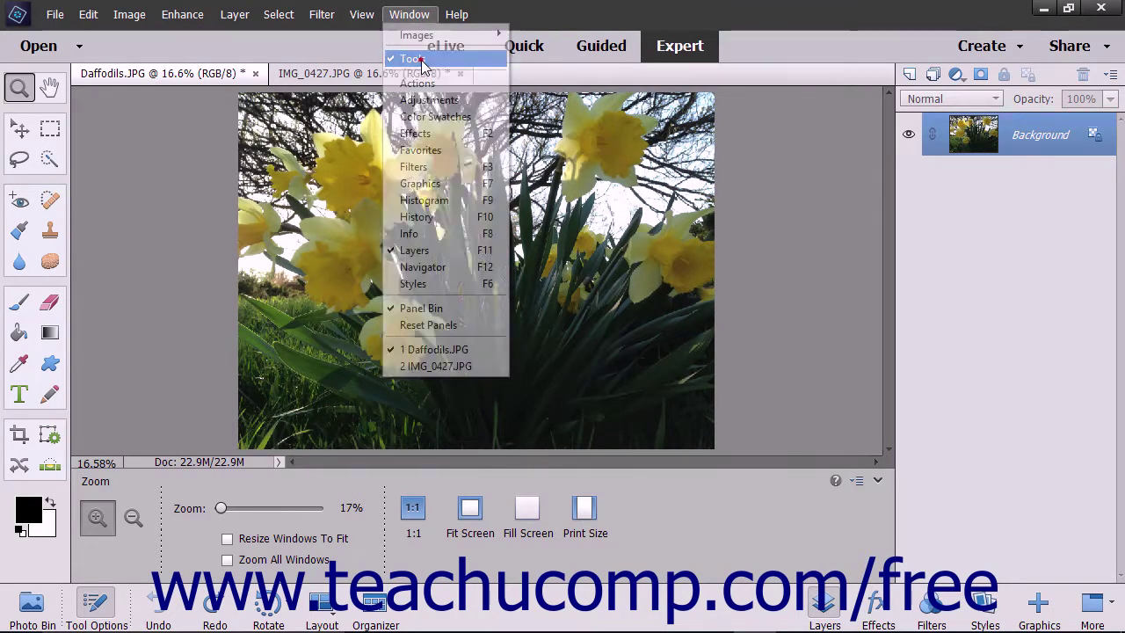
click(421, 59)
click(420, 17)
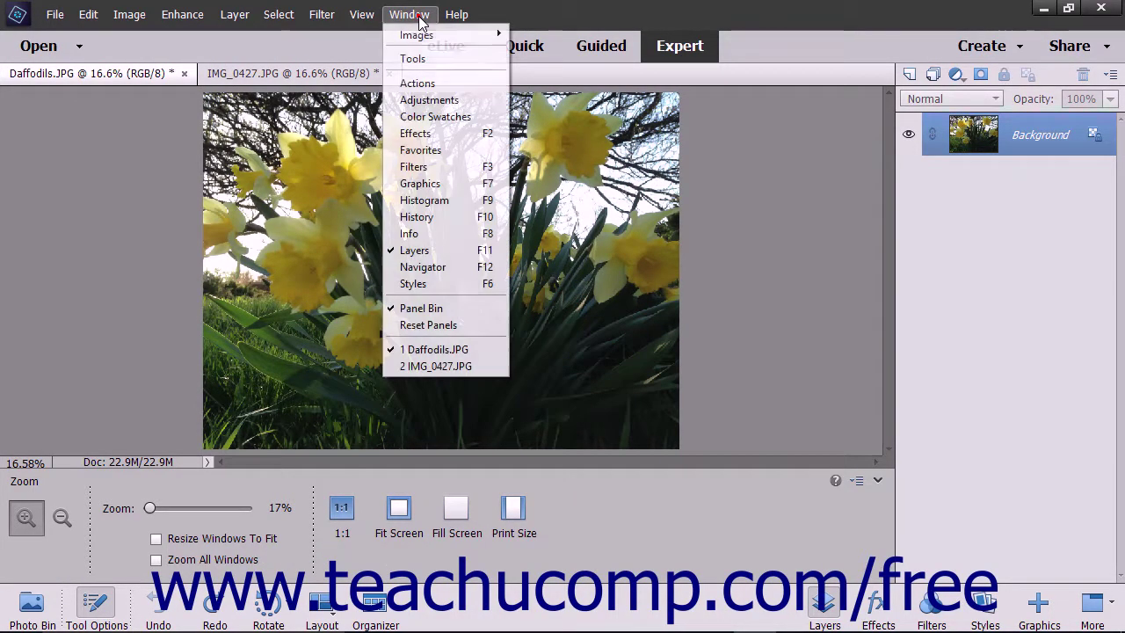
click(422, 59)
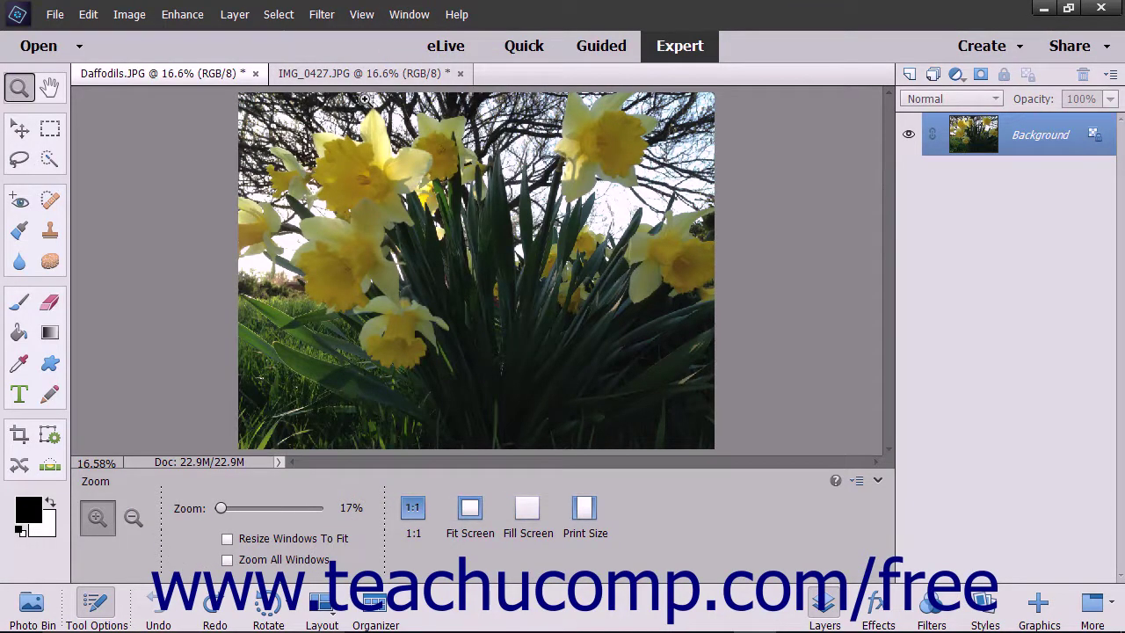